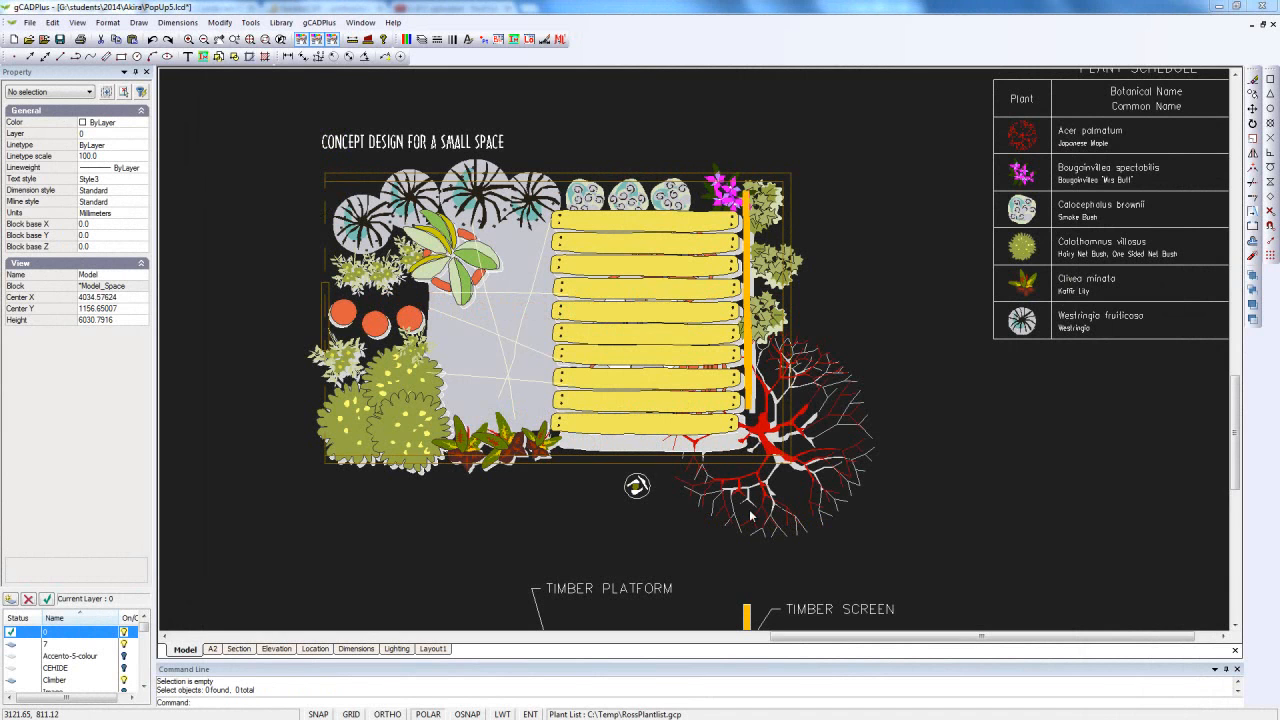
Start a raster export of the drawing, limited to a rectangular region enclosing the whole garden plan below its title
click(250, 23)
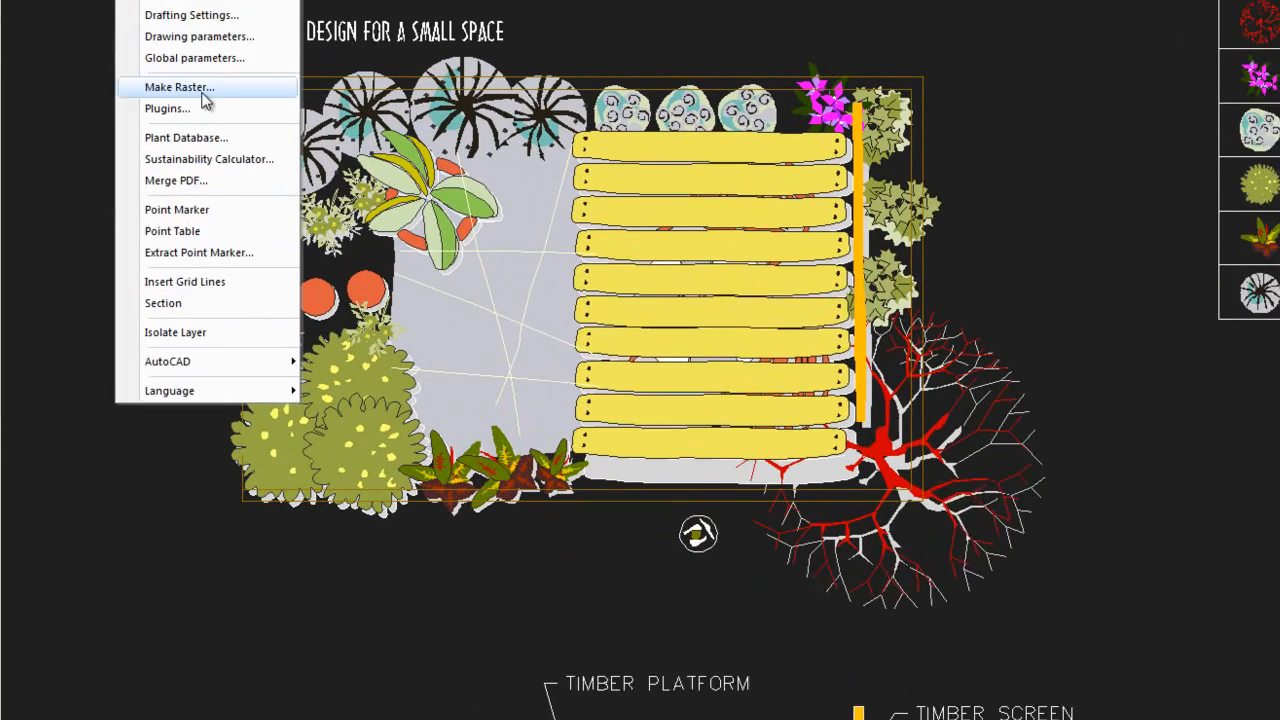
click(280, 180)
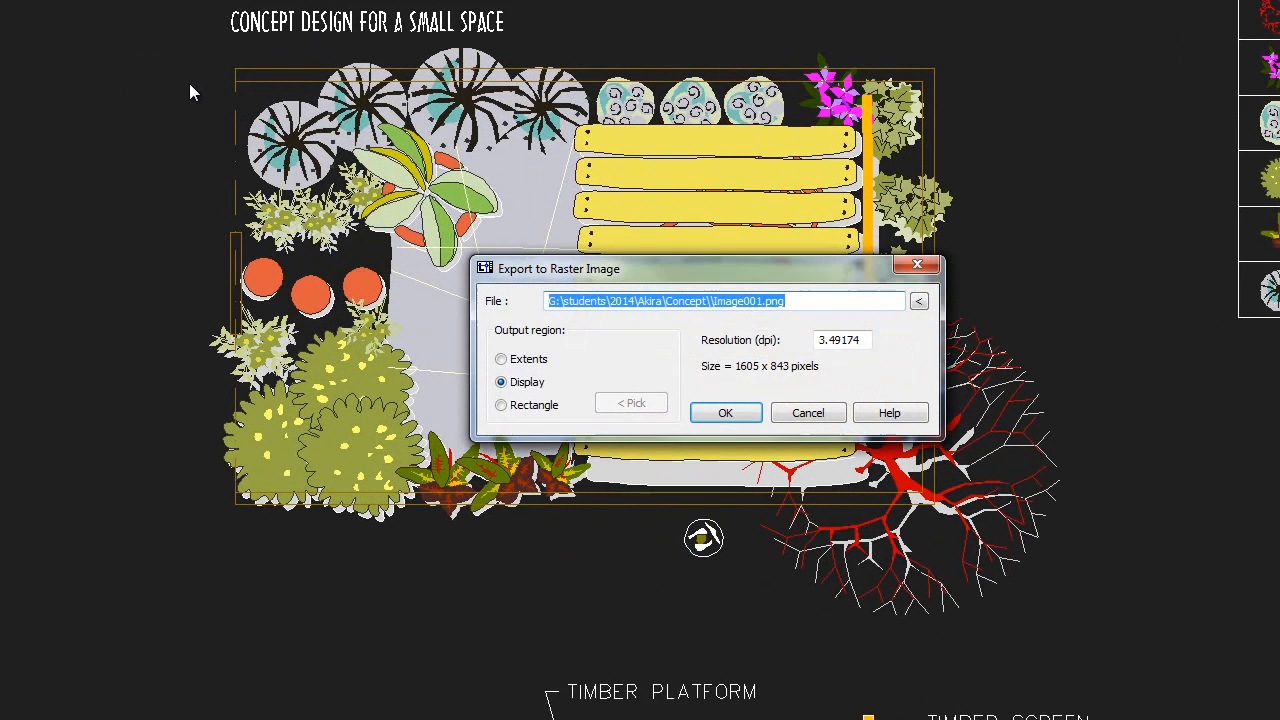
click(501, 404)
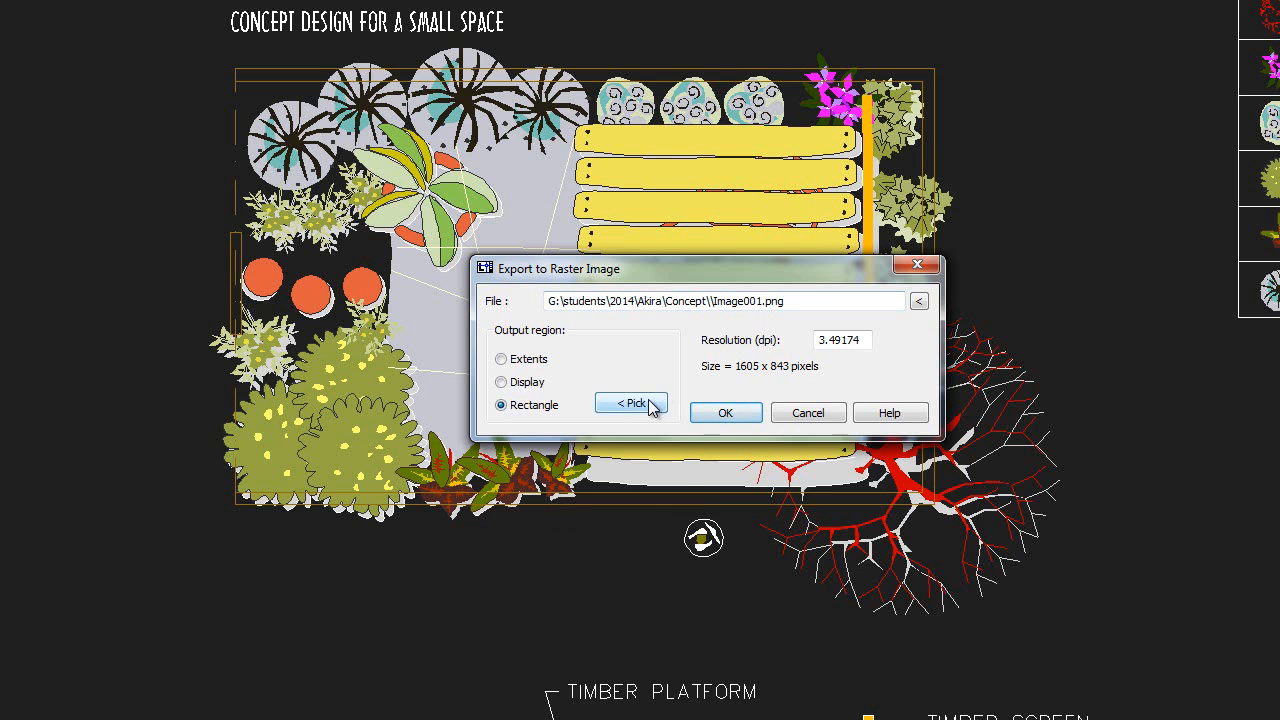
click(650, 404)
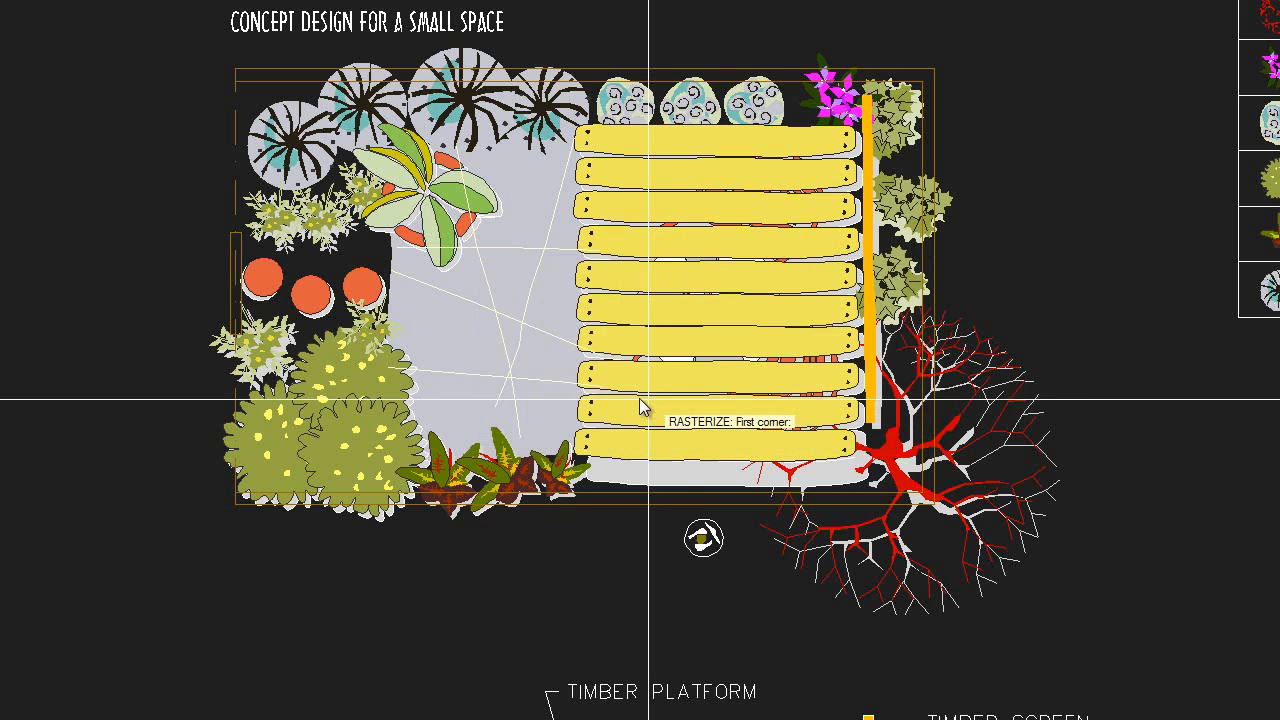
click(197, 41)
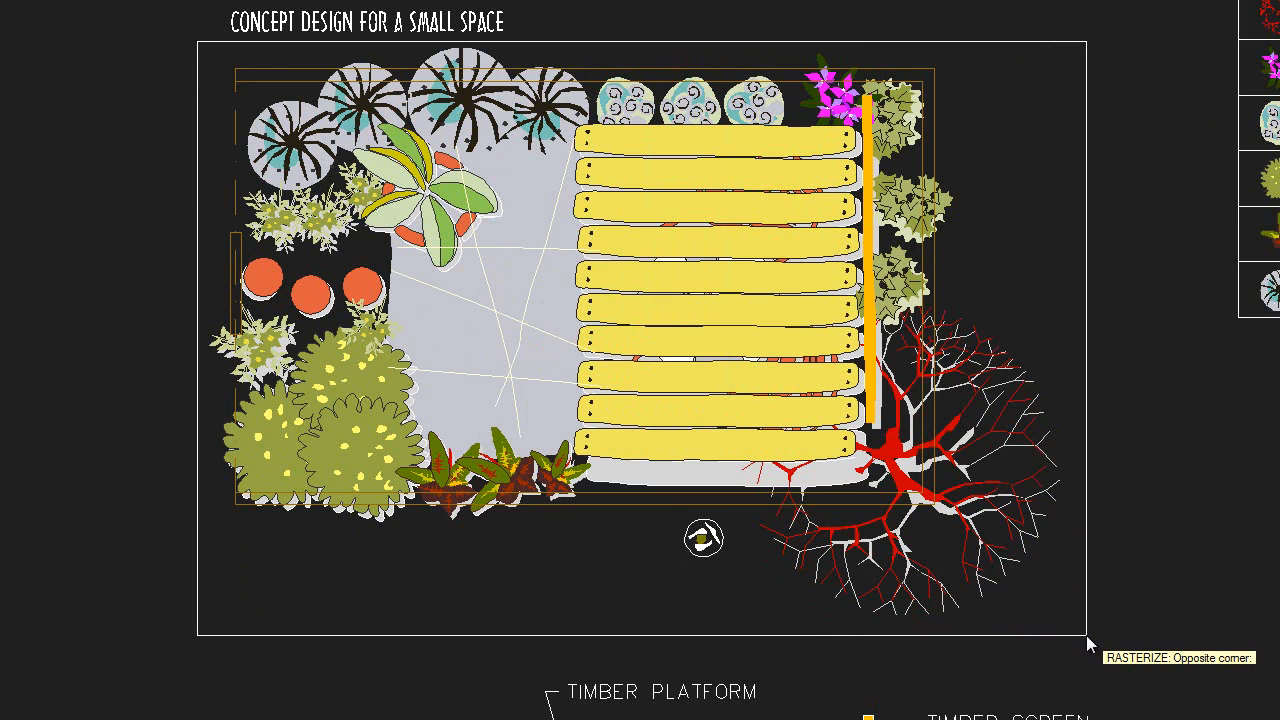
click(1086, 635)
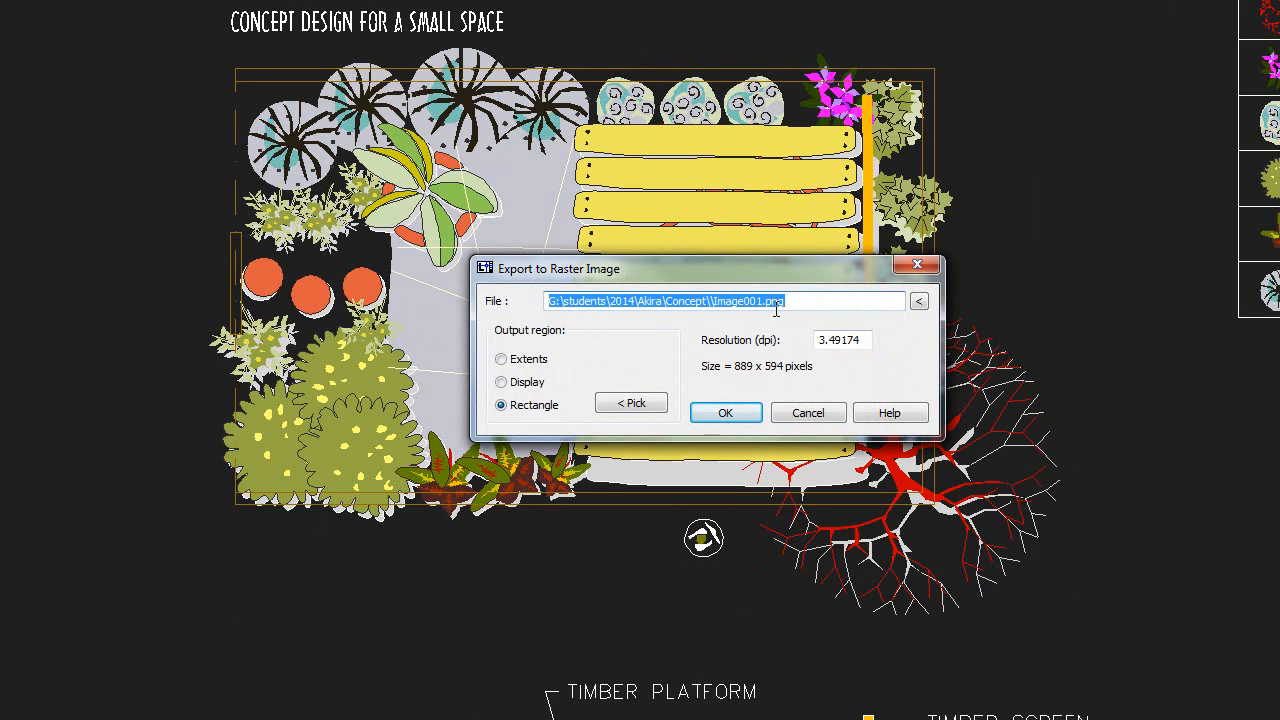
Set the export file to a JPEG named RasterFromgCADPlus in the C:\Temp folder
click(919, 301)
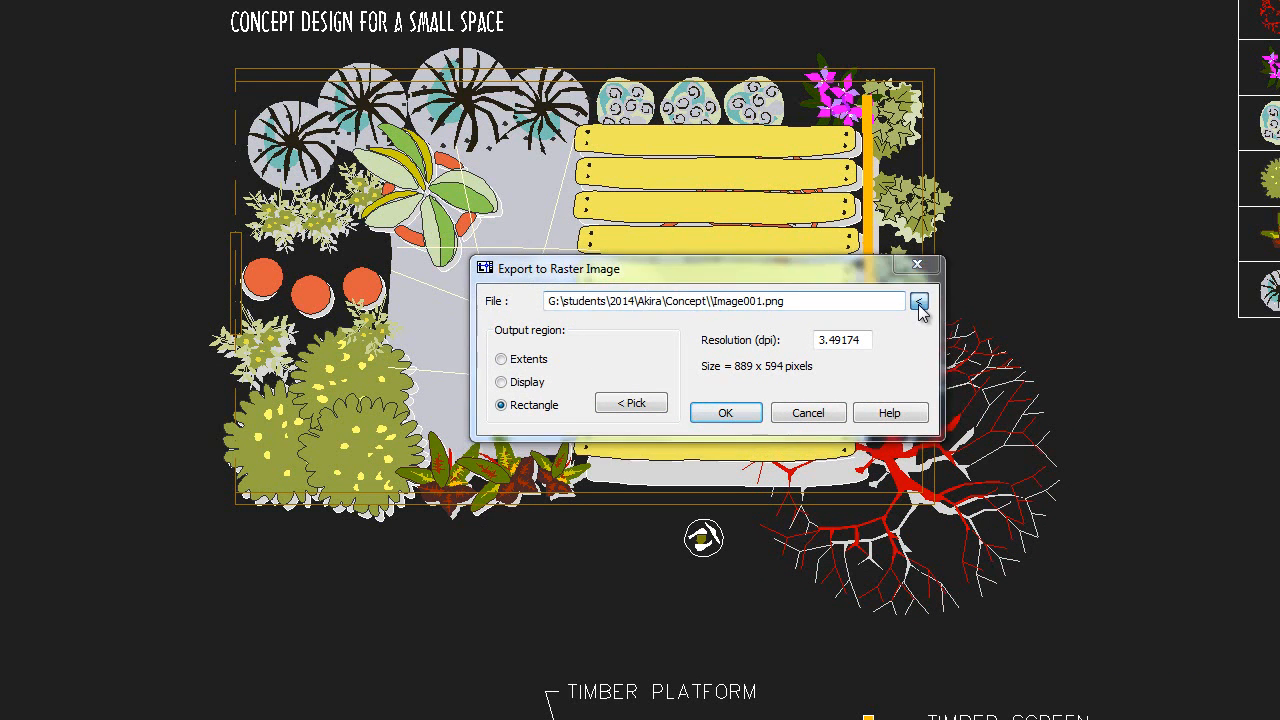
click(488, 410)
double_click(610, 268)
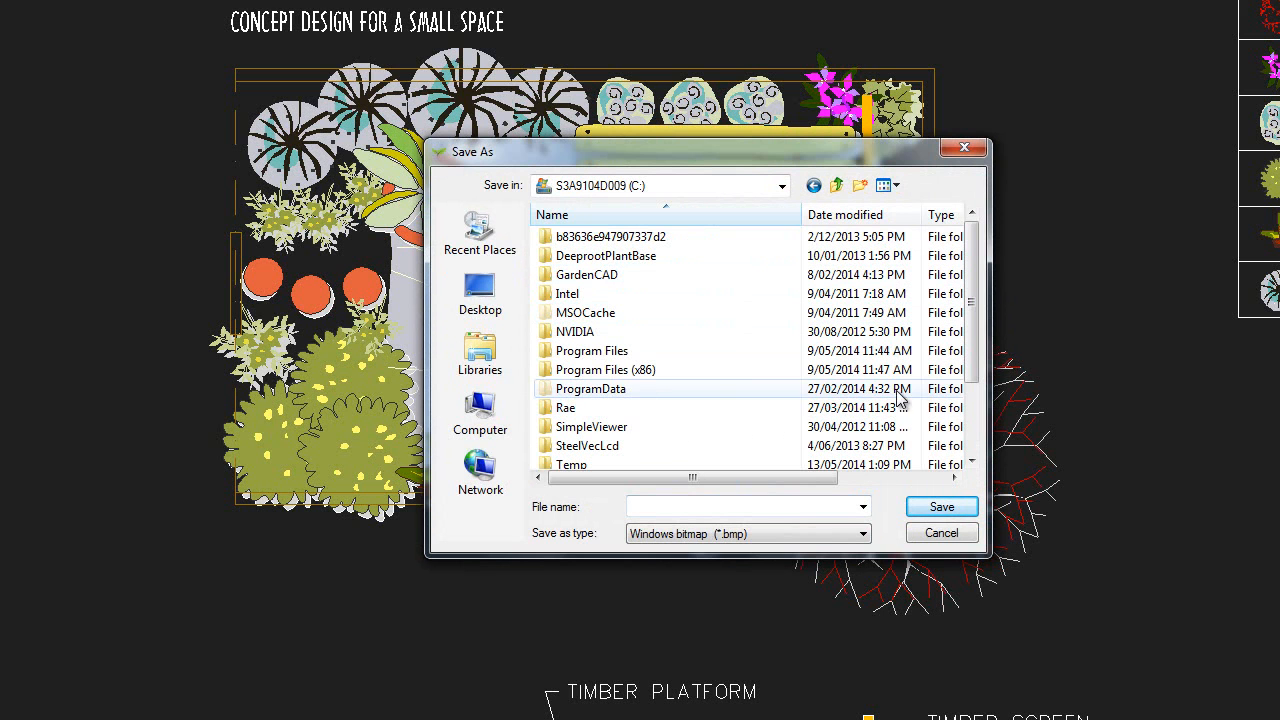
drag(970, 381, 972, 455)
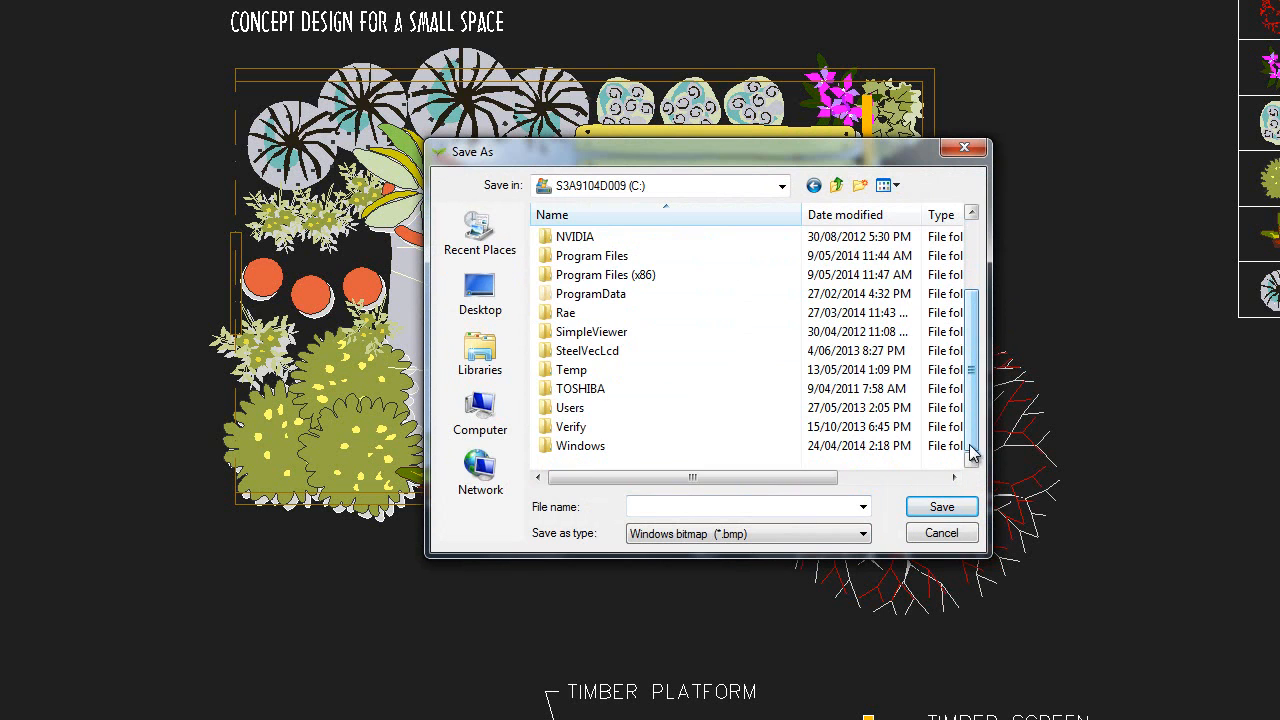
click(548, 375)
double_click(548, 375)
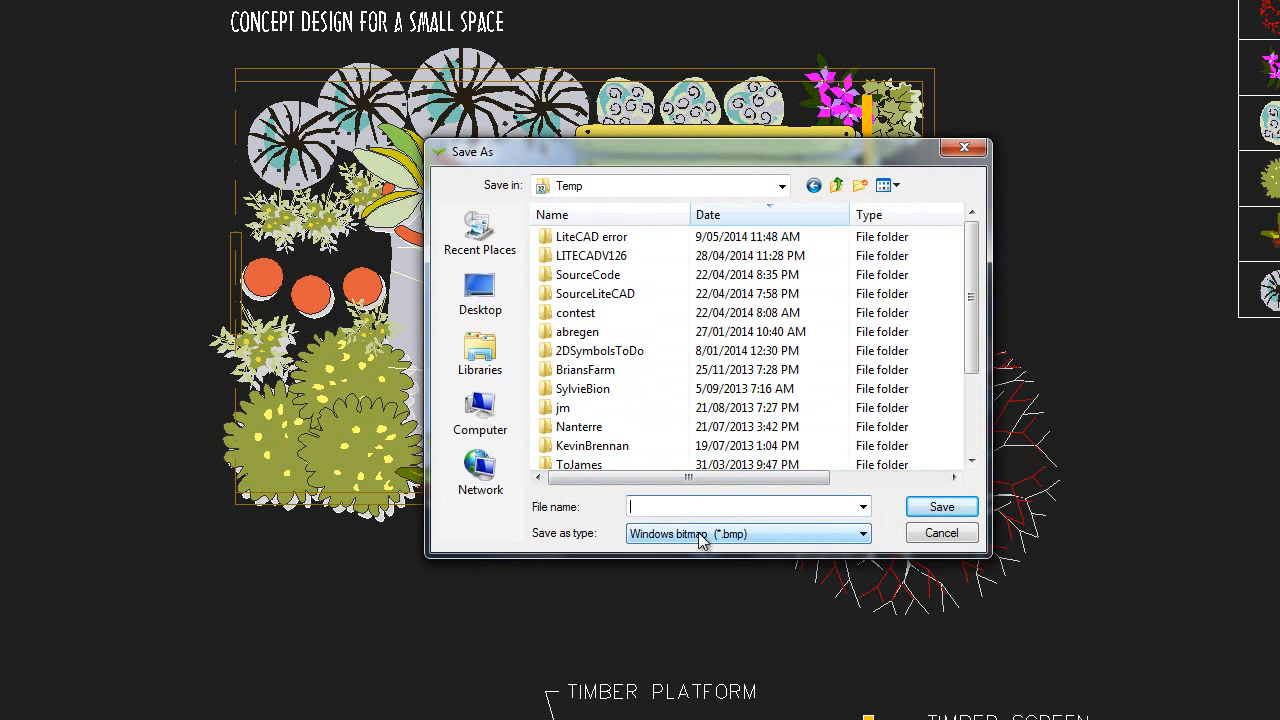
text(RasterFromgCADPlus)
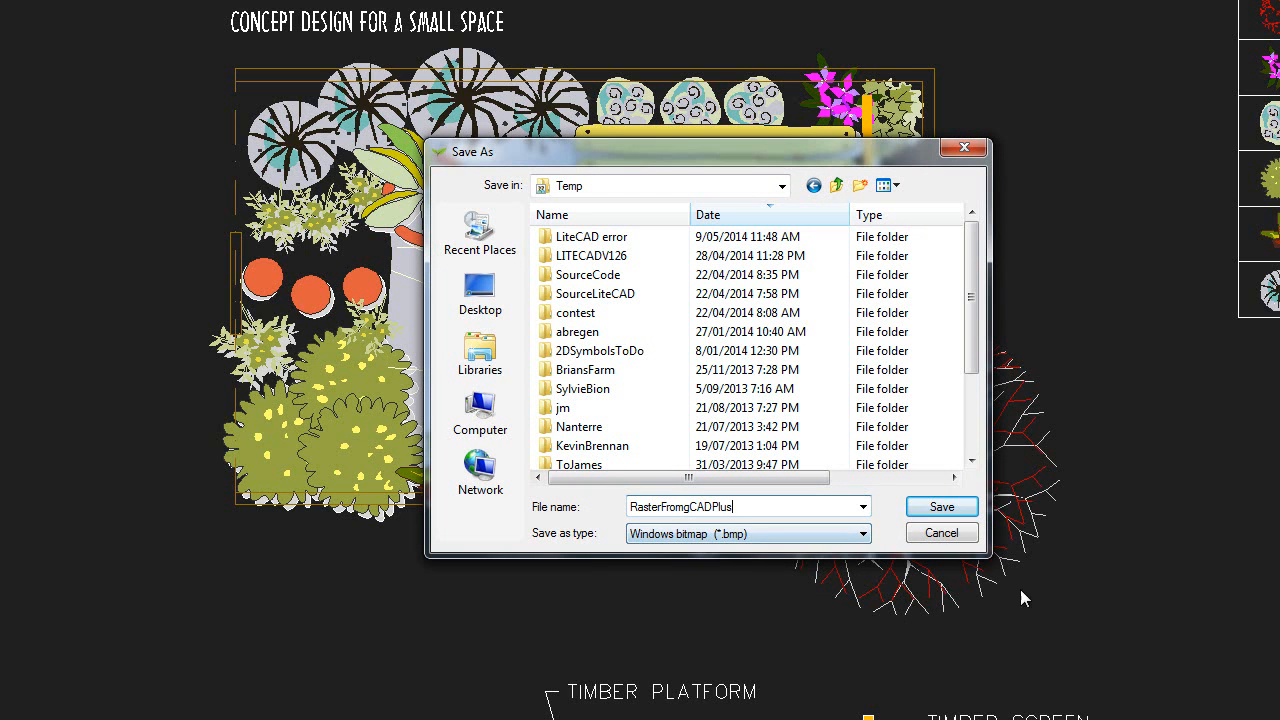
click(862, 534)
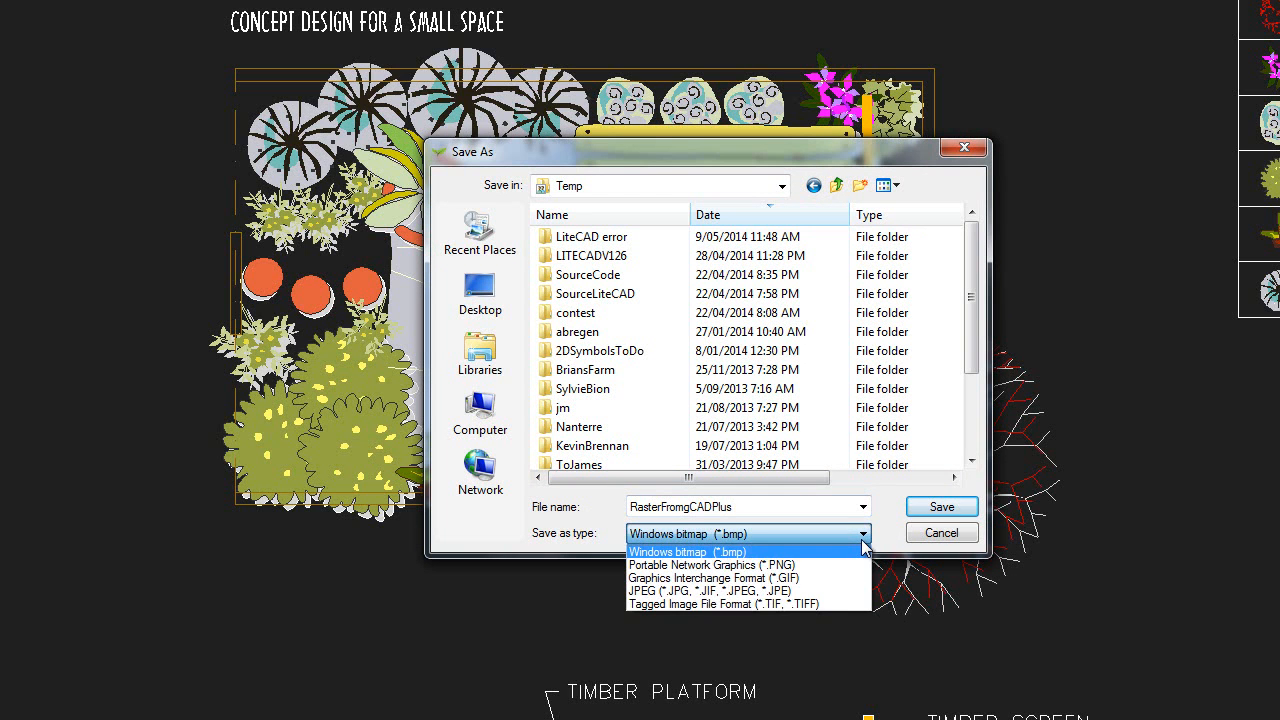
click(803, 591)
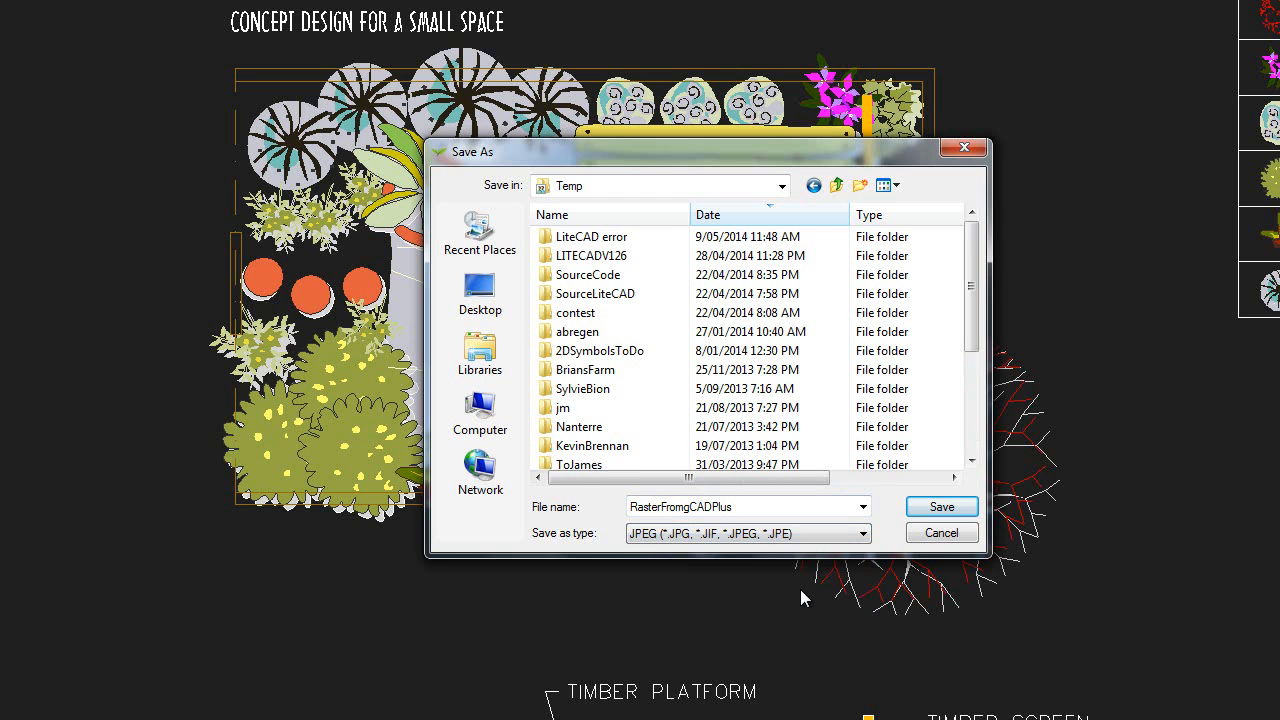
click(933, 512)
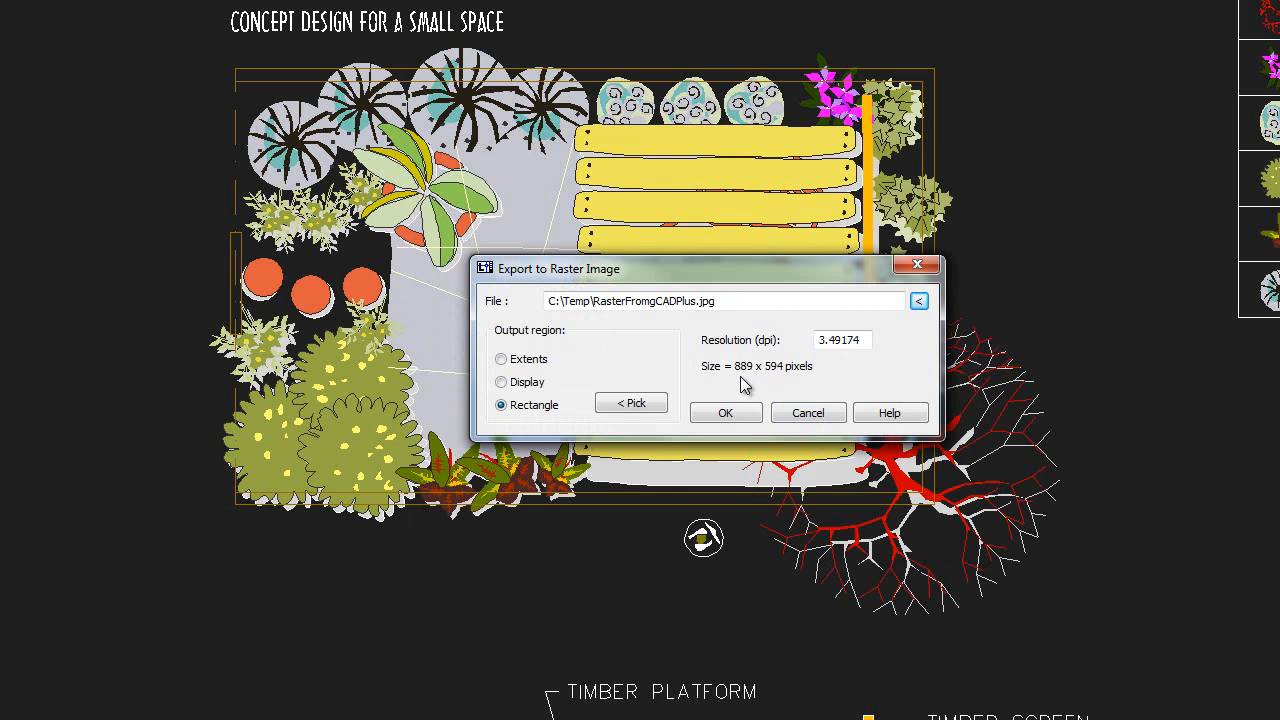
Set the raster resolution to 5 dpi and export the image
drag(864, 340, 800, 342)
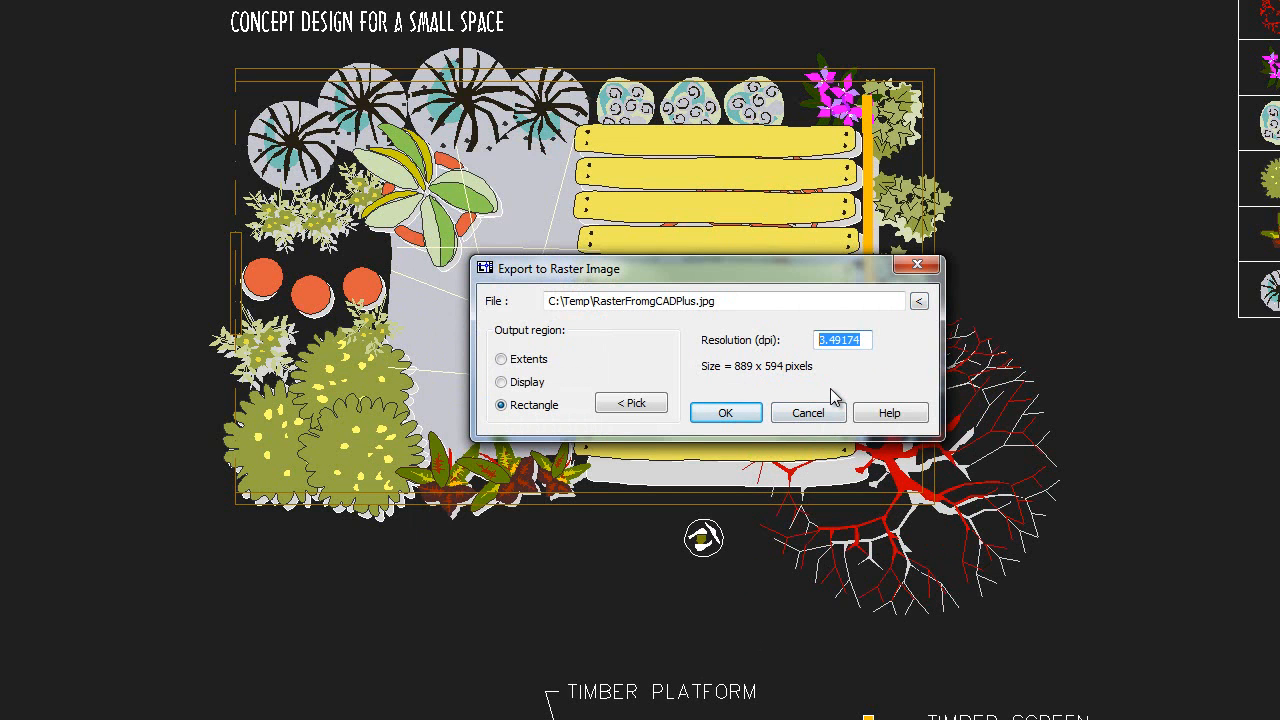
text(5)
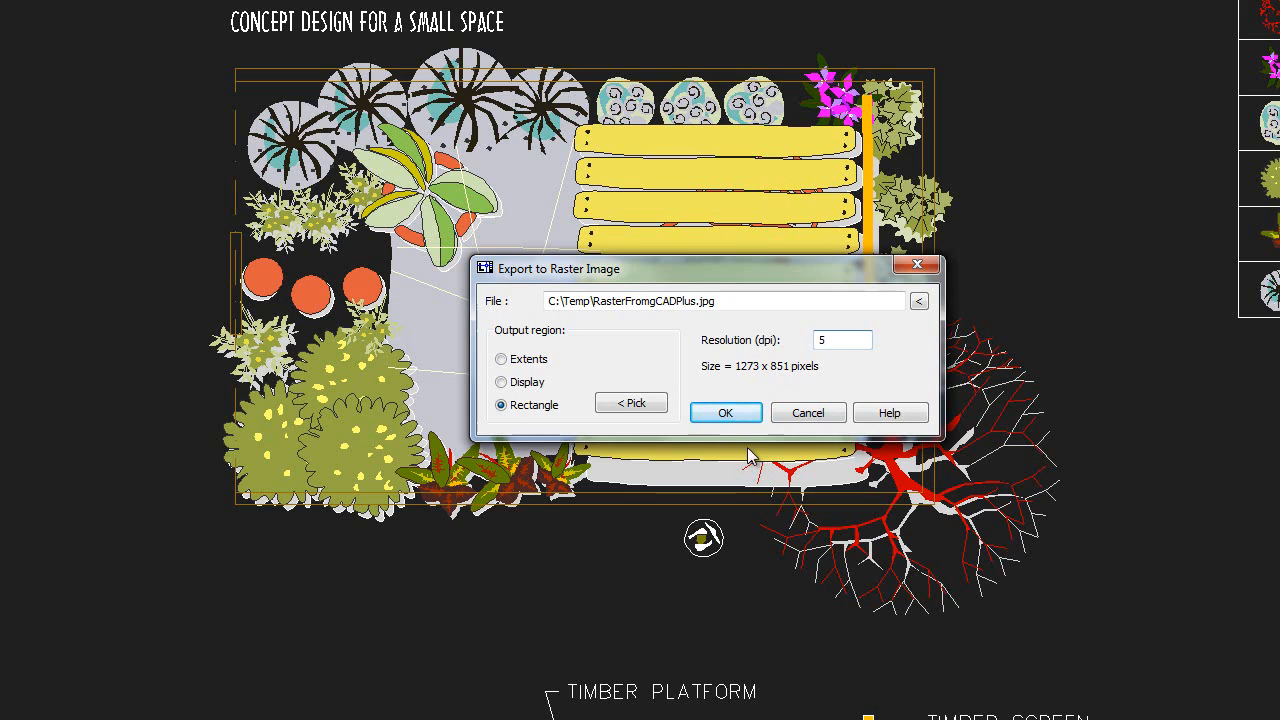
click(726, 416)
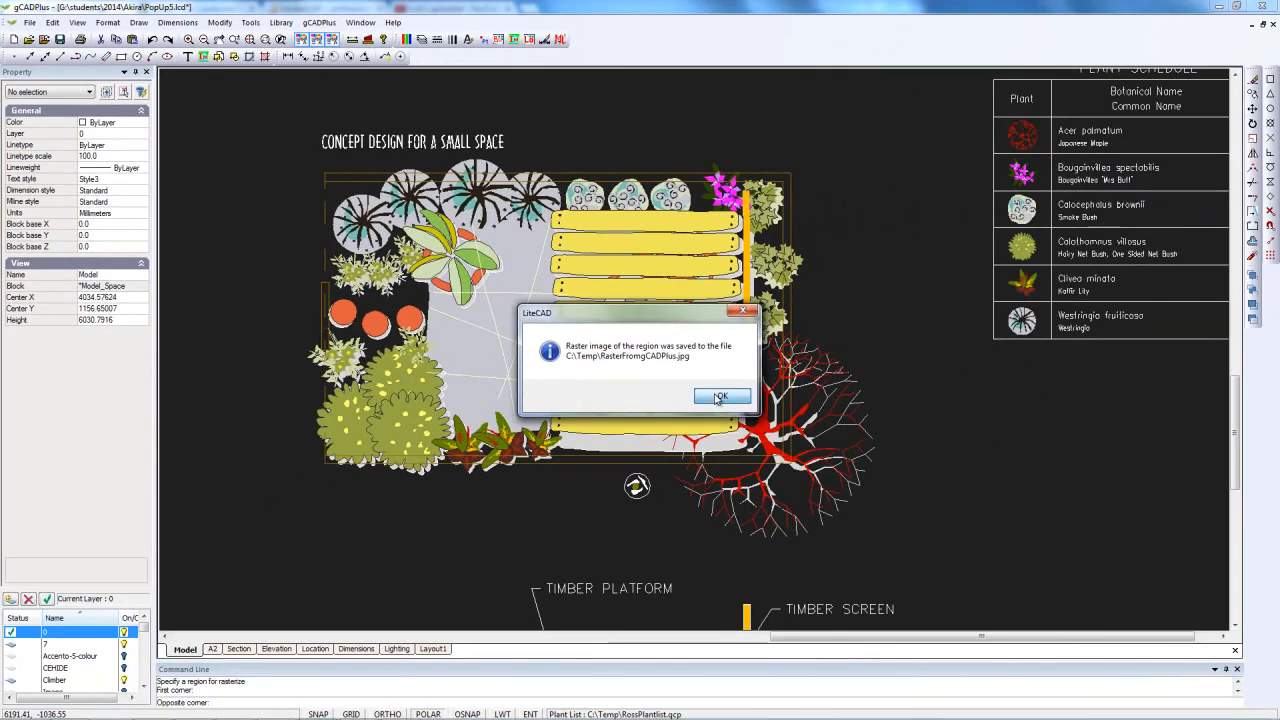
click(826, 404)
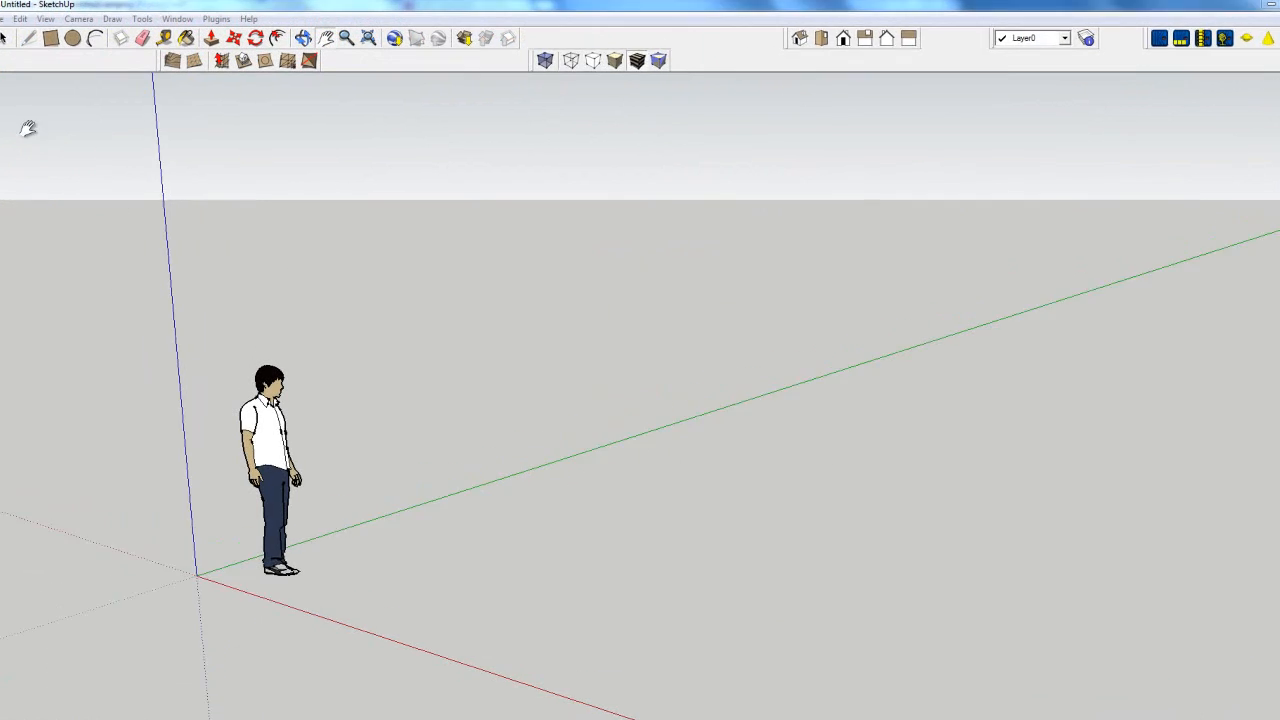
Switch to SketchUp, import RasterFromgCADPlus from the Temp folder as an image, and place it enlarged on the ground near the figure
click(3, 18)
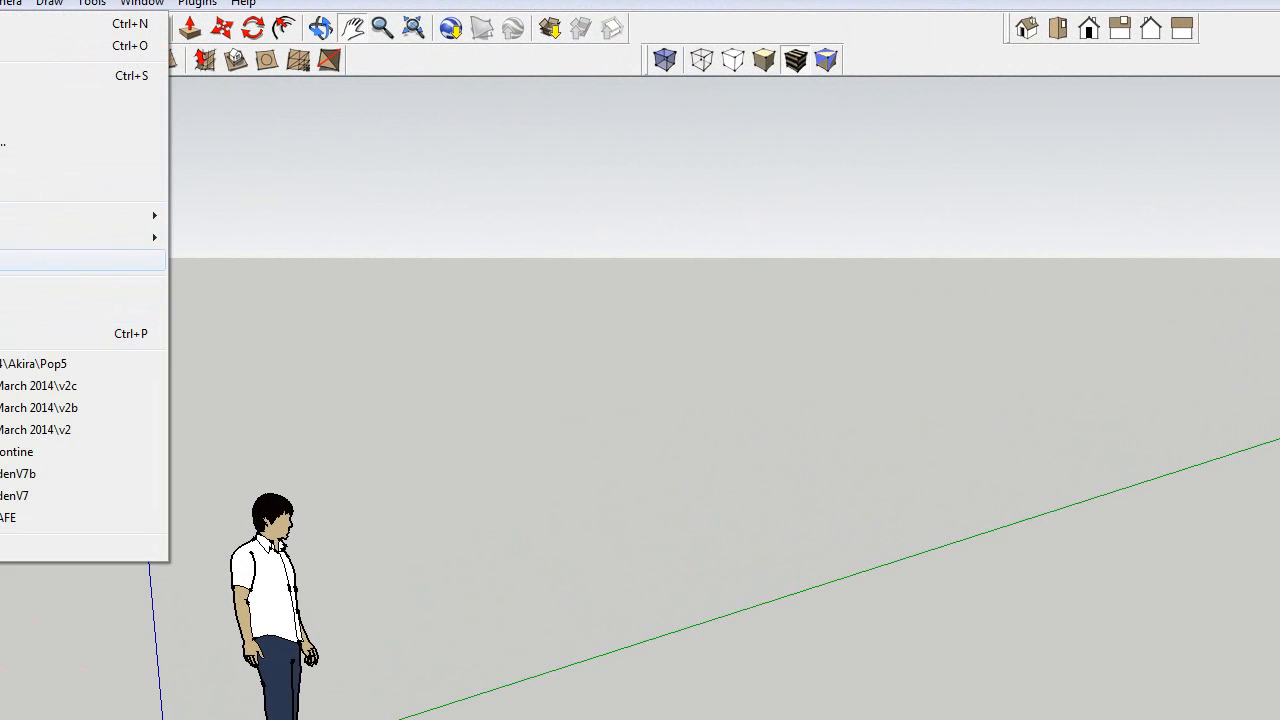
click(80, 260)
drag(906, 356, 914, 458)
click(400, 468)
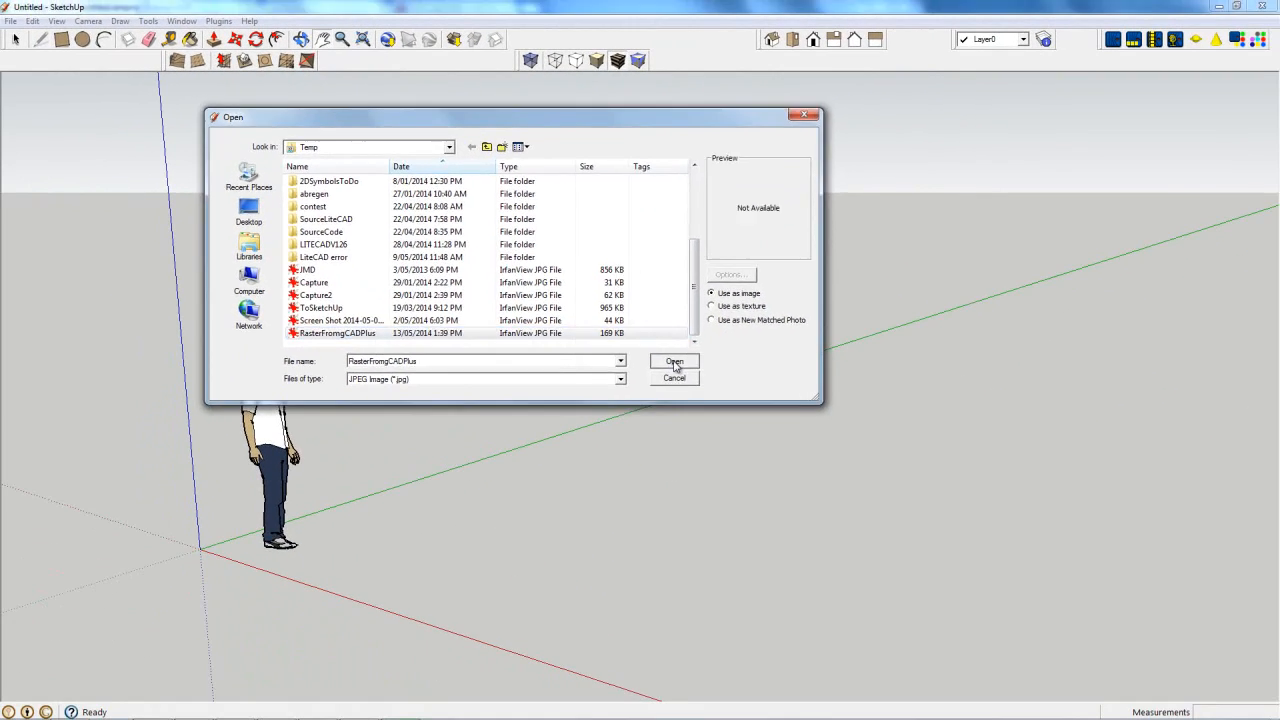
click(674, 362)
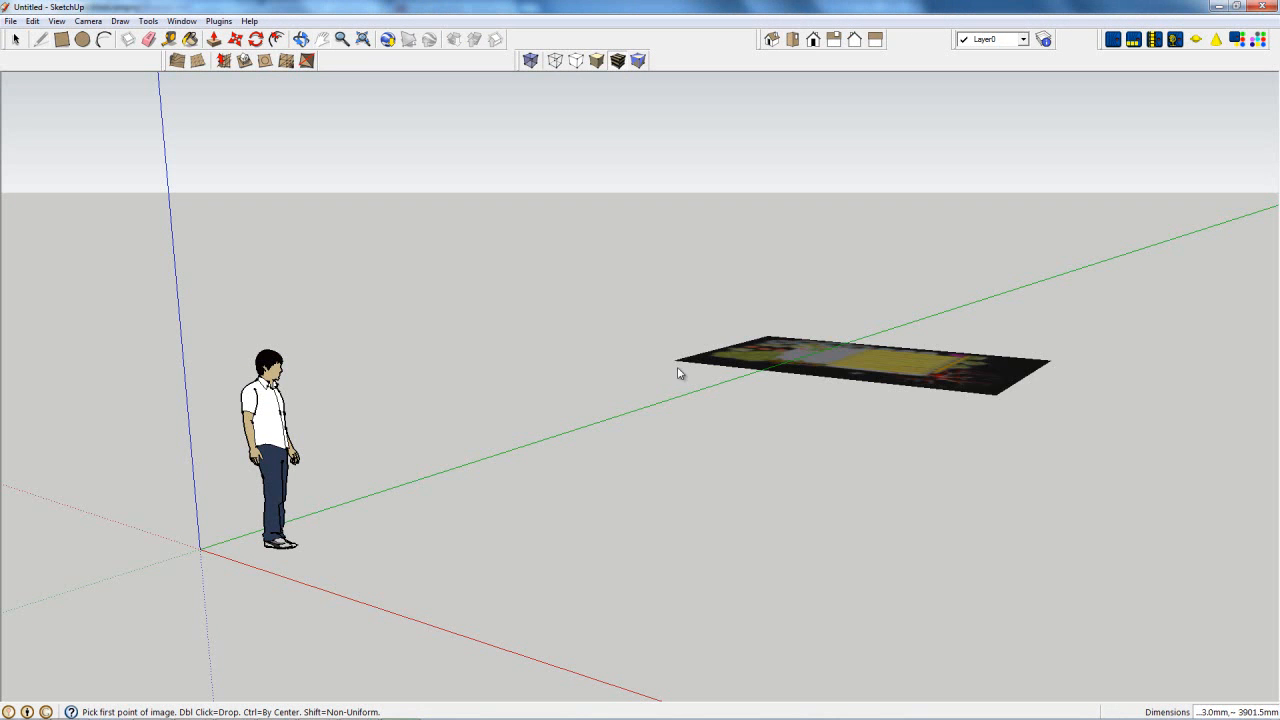
click(549, 548)
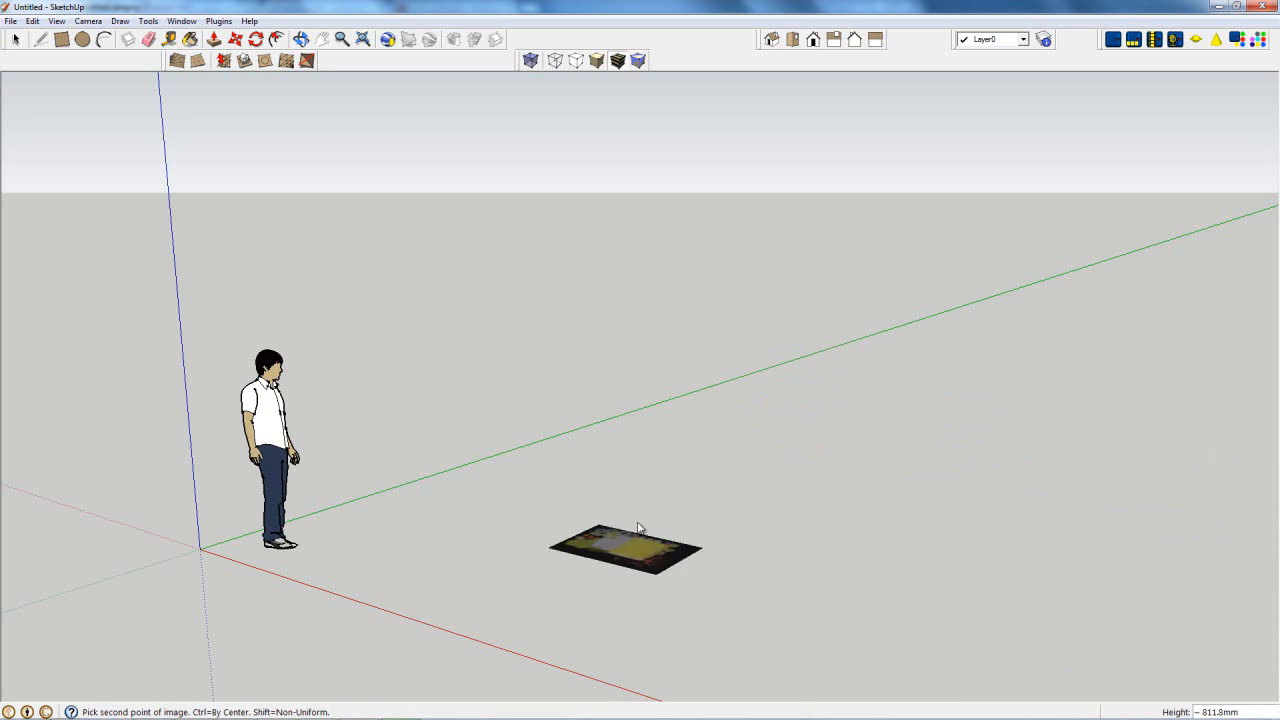
click(797, 434)
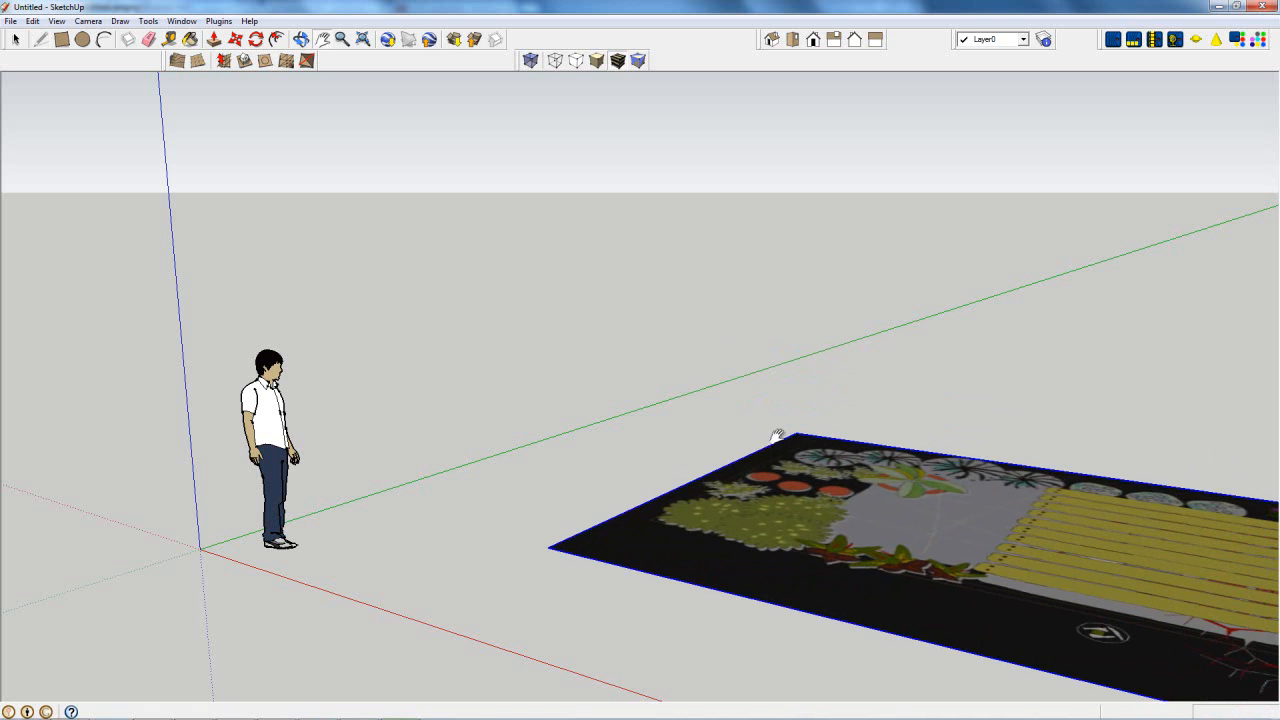
In top view, trace rectangles over the strip beside the orange circles, about 850 by 97 mm, and the timber screen, about 2828 by 124 mm
click(301, 39)
drag(317, 351, 800, 500)
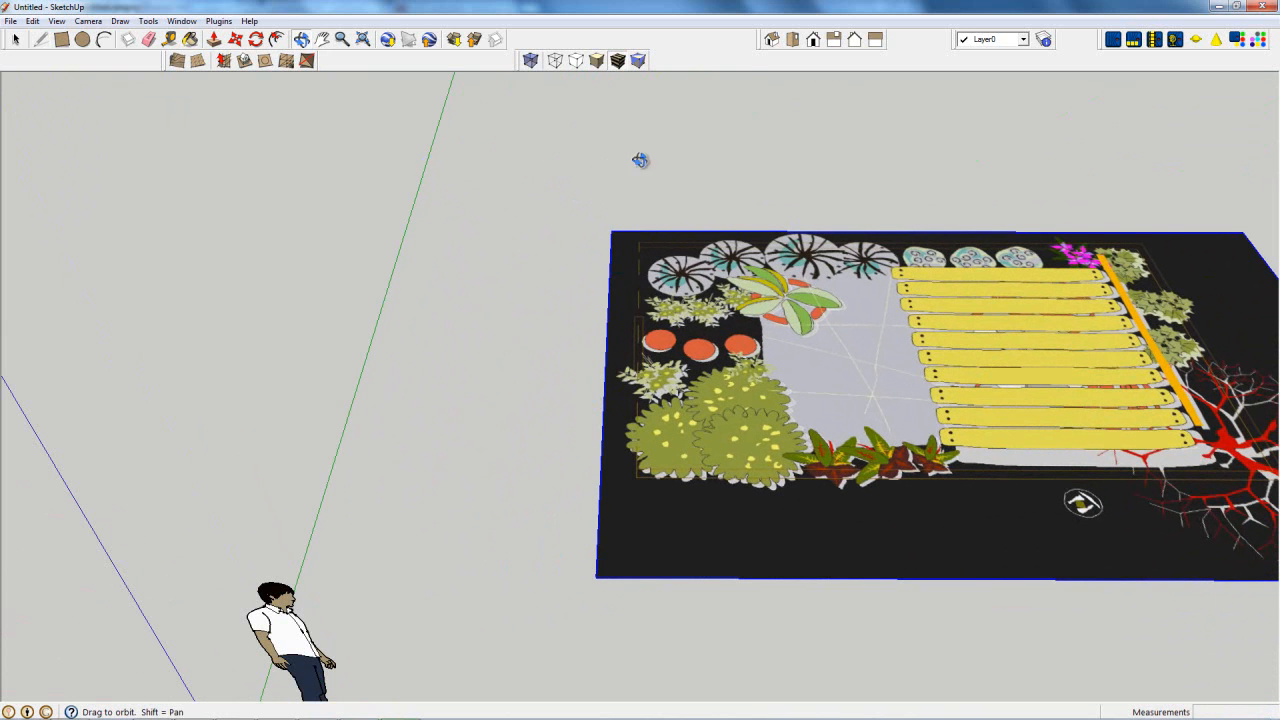
click(791, 40)
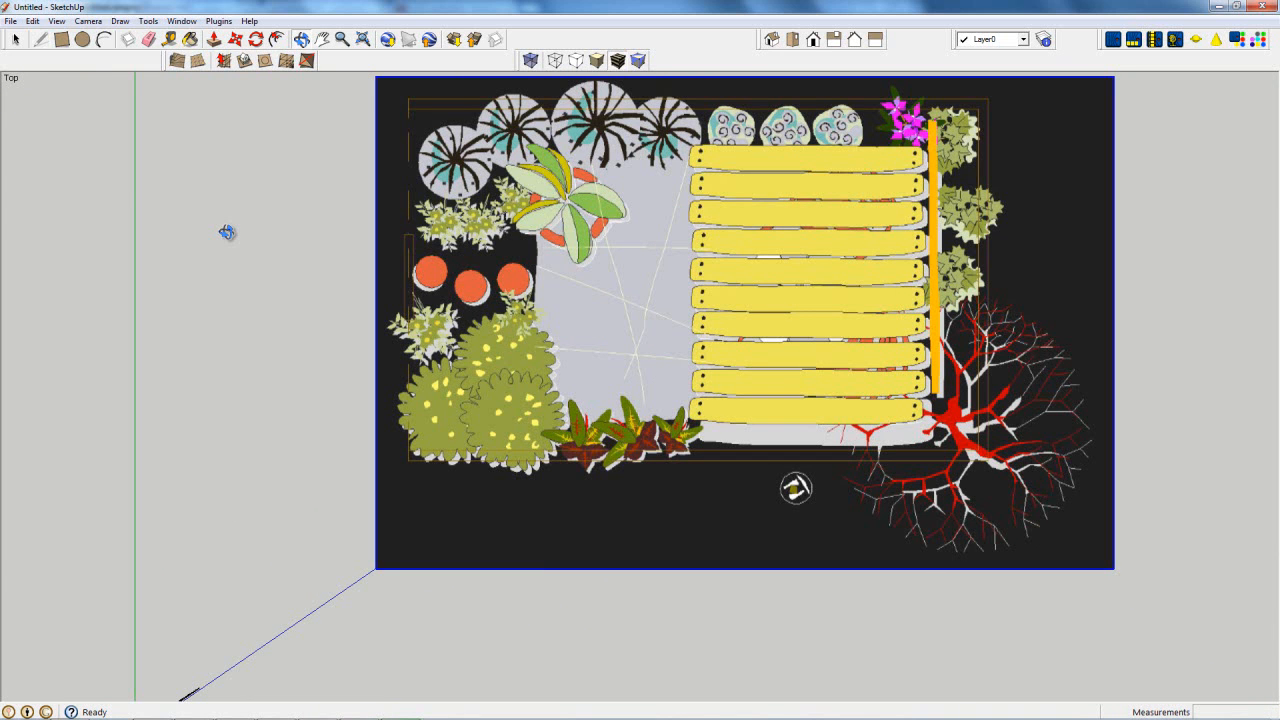
click(61, 40)
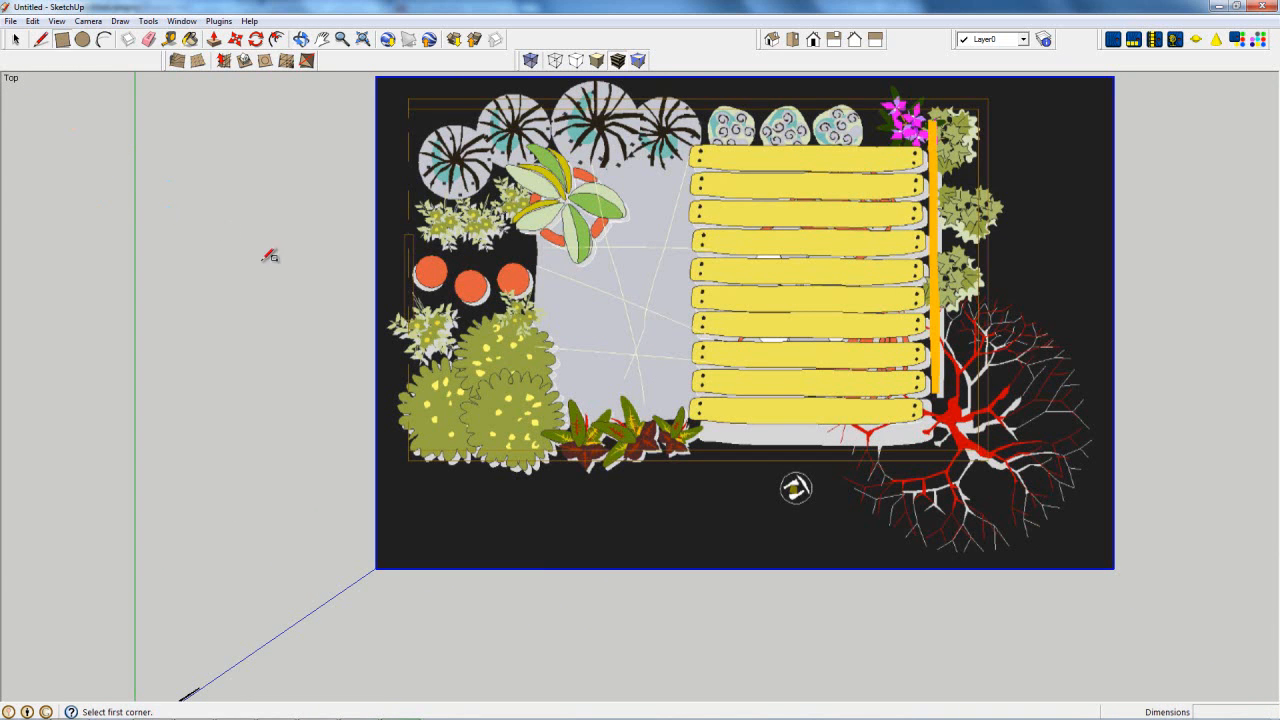
click(406, 234)
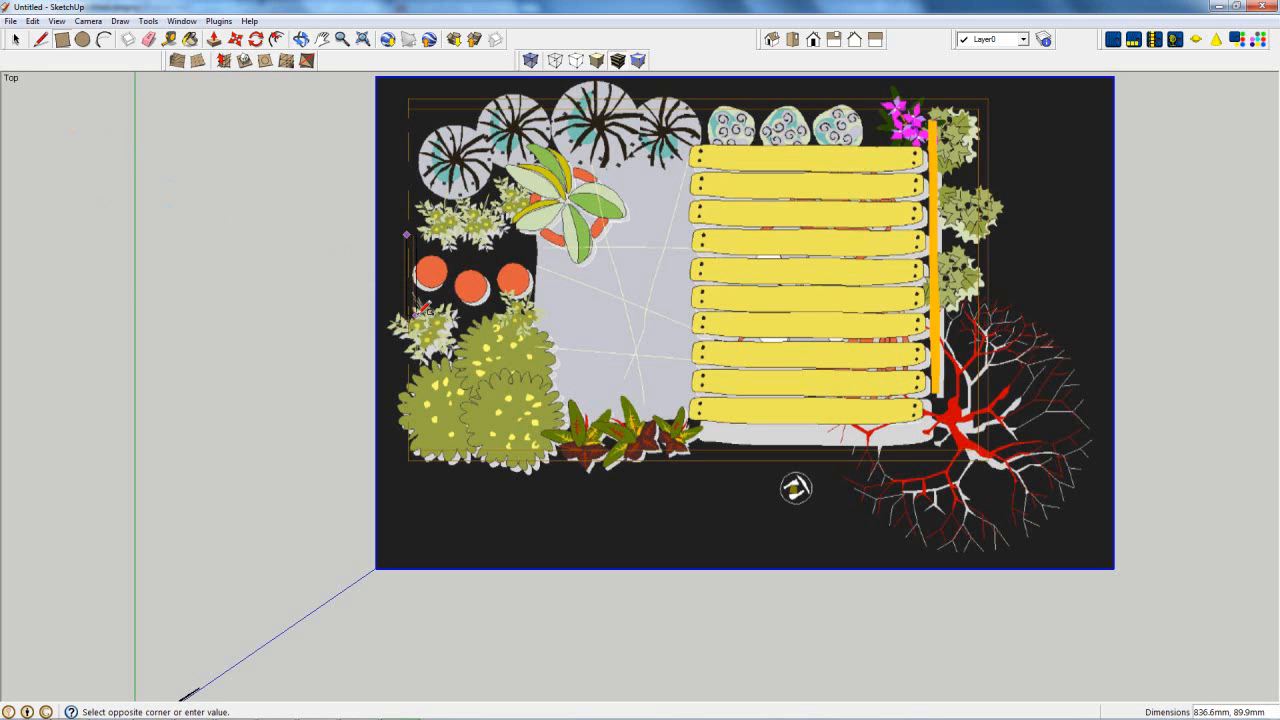
click(416, 316)
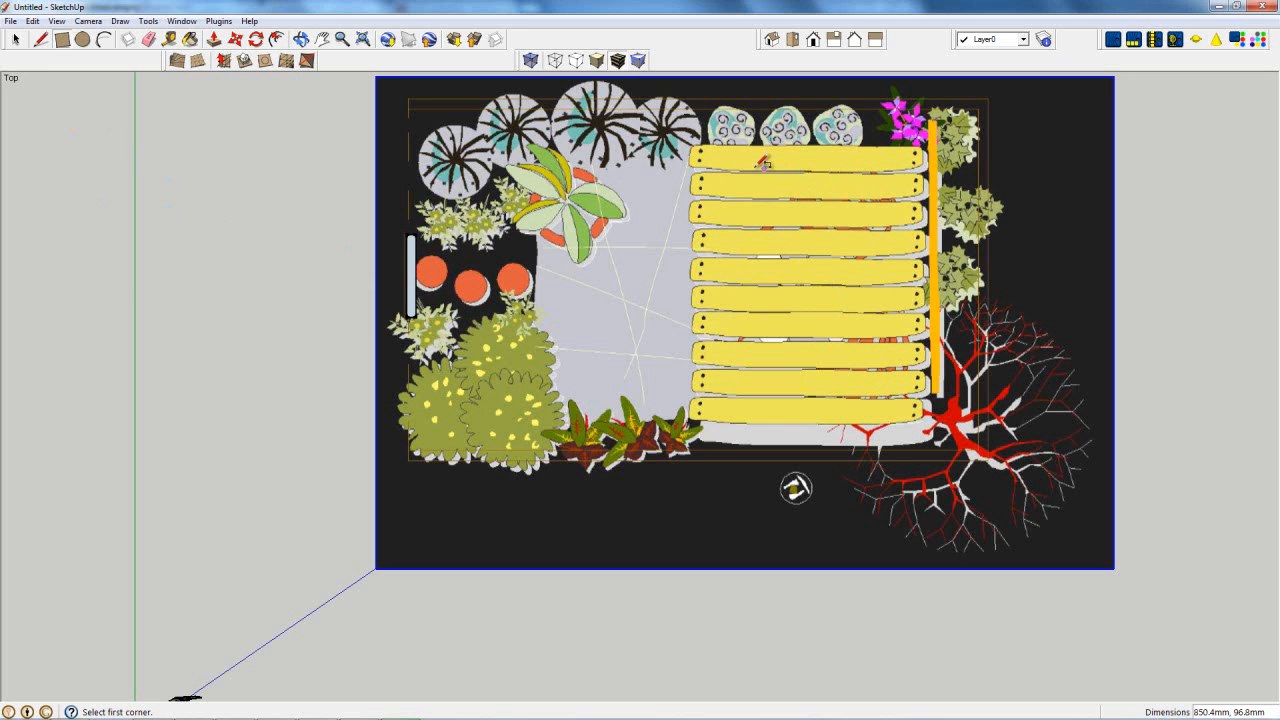
click(931, 120)
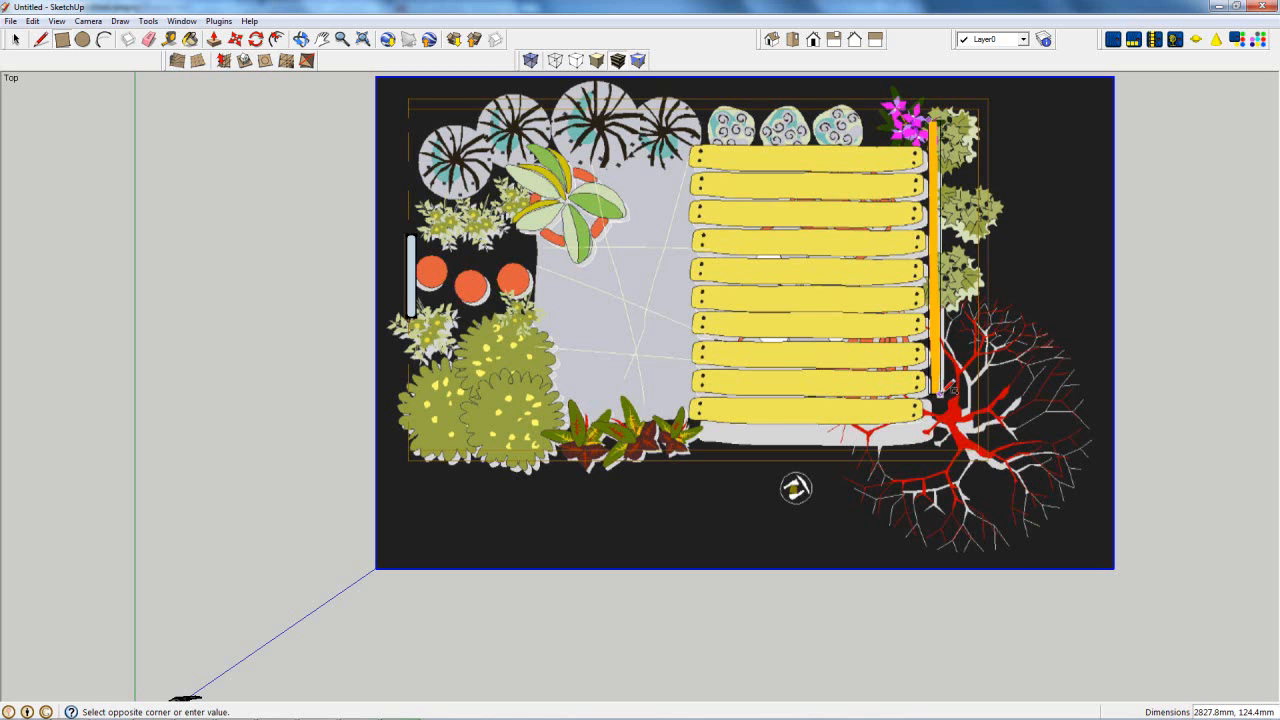
click(940, 393)
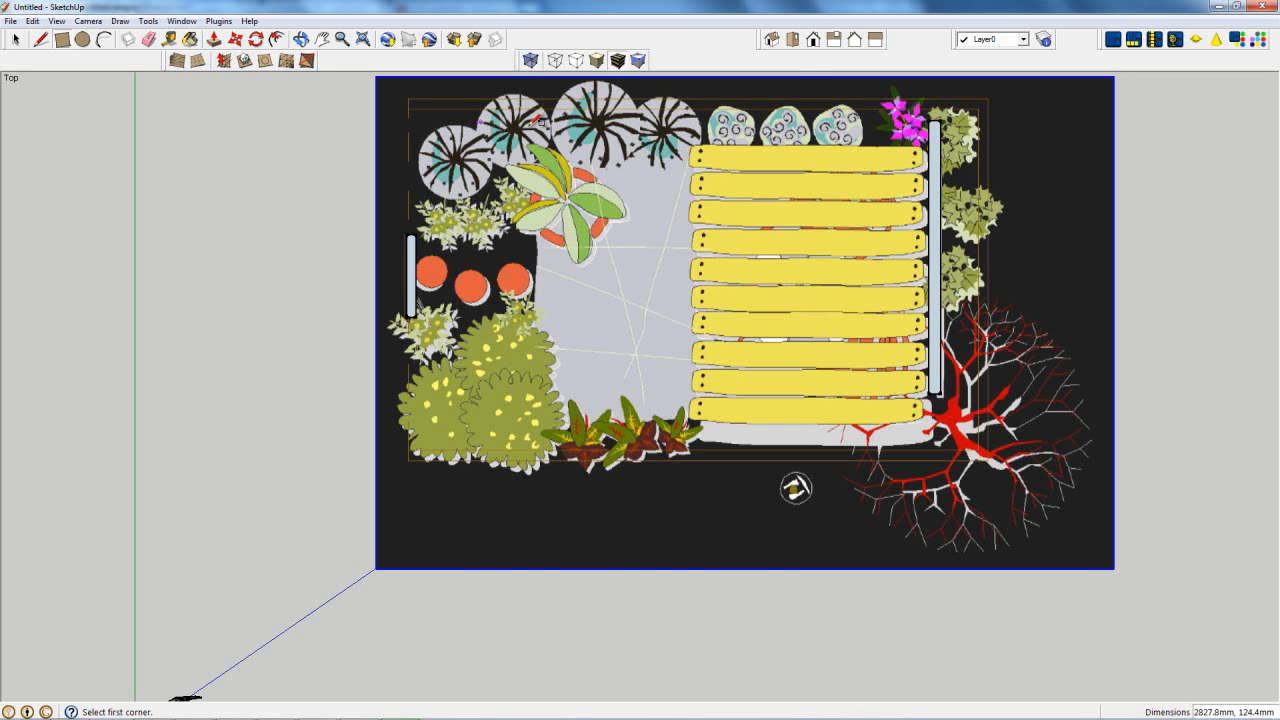
In isometric view, extrude the timber screen rectangle upward with Push/Pull into a freestanding wall
click(772, 40)
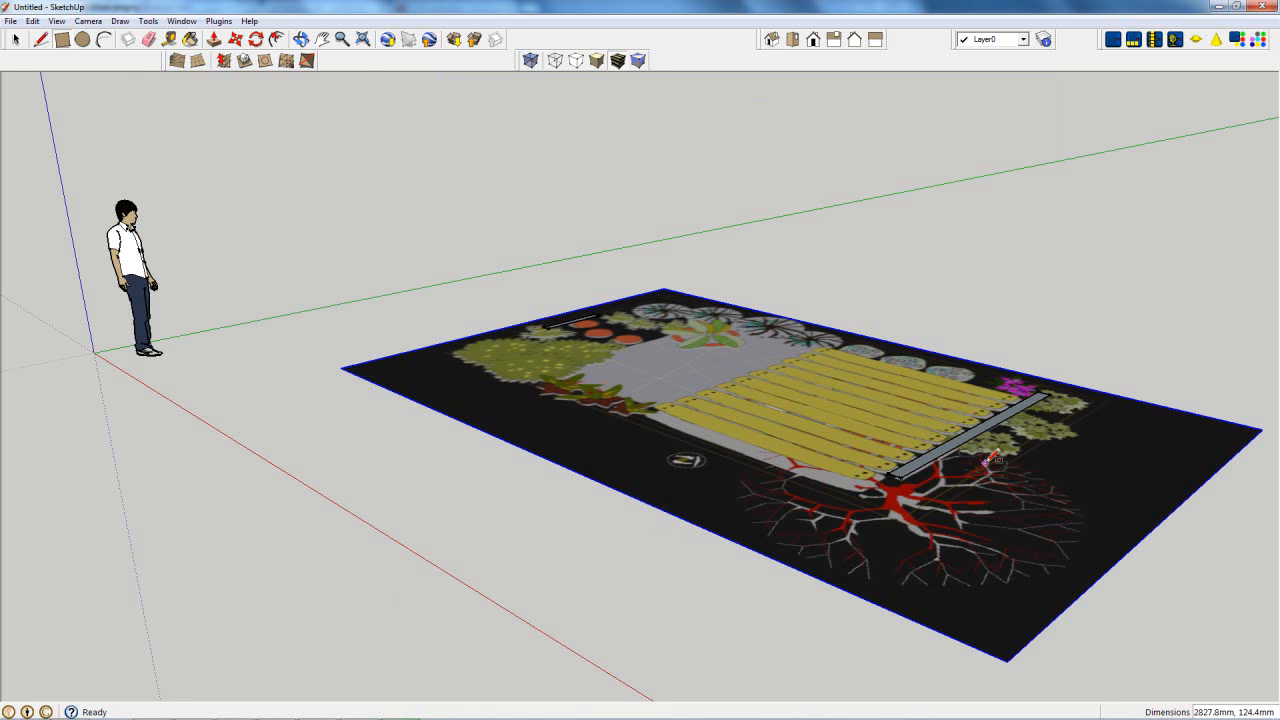
scroll(990, 455, up, 2)
scroll(988, 449, up, 2)
click(213, 40)
click(887, 440)
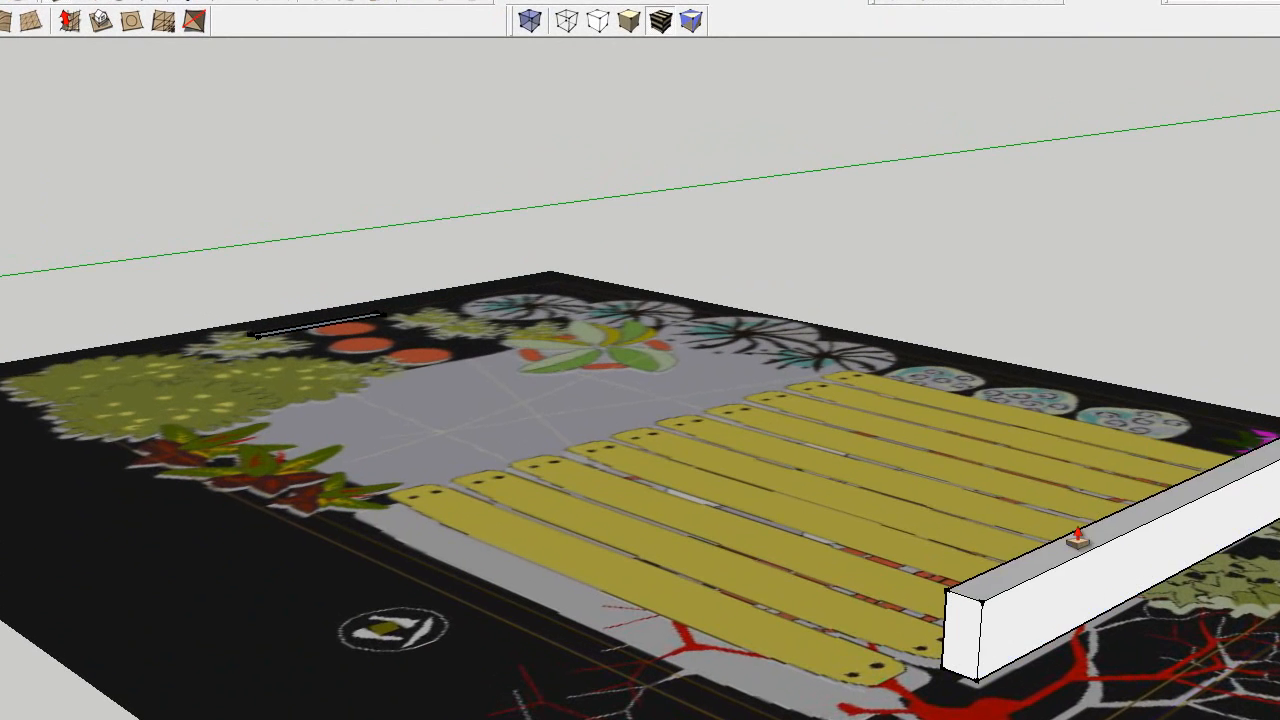
click(1090, 350)
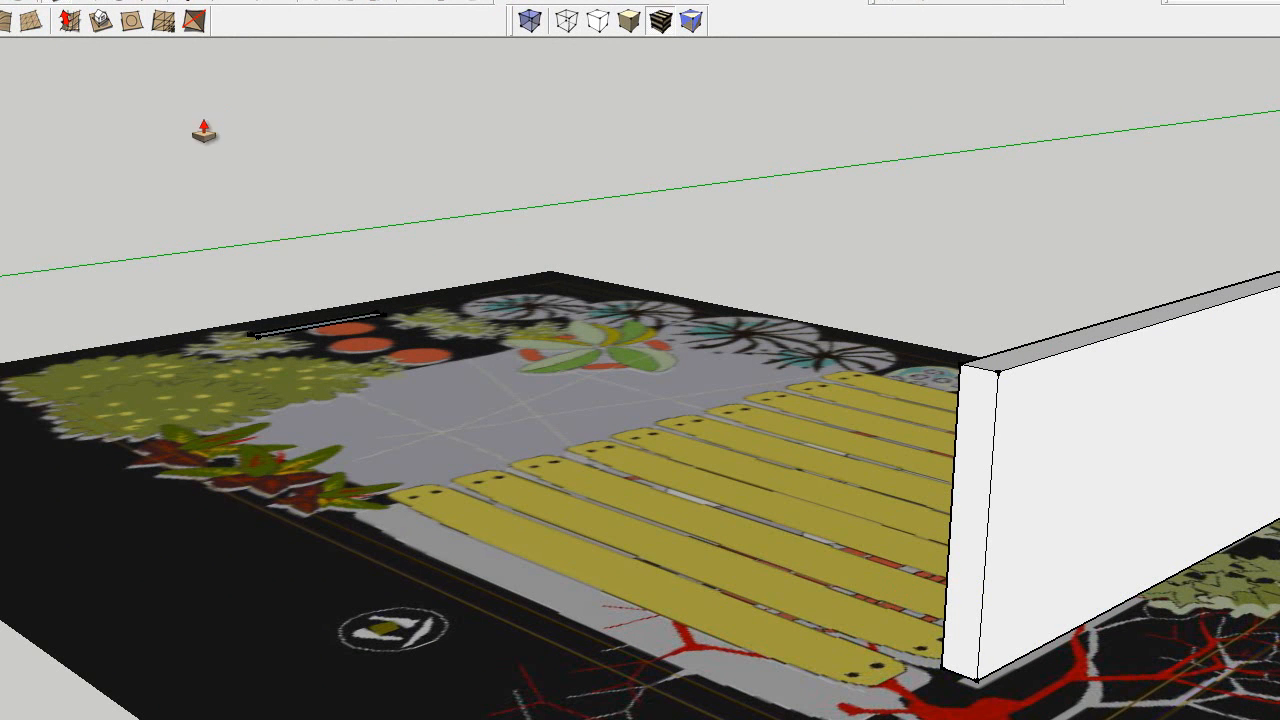
Measure the height of the extruded timber screen along its near vertical edge with the Tape Measure tool
click(6, 4)
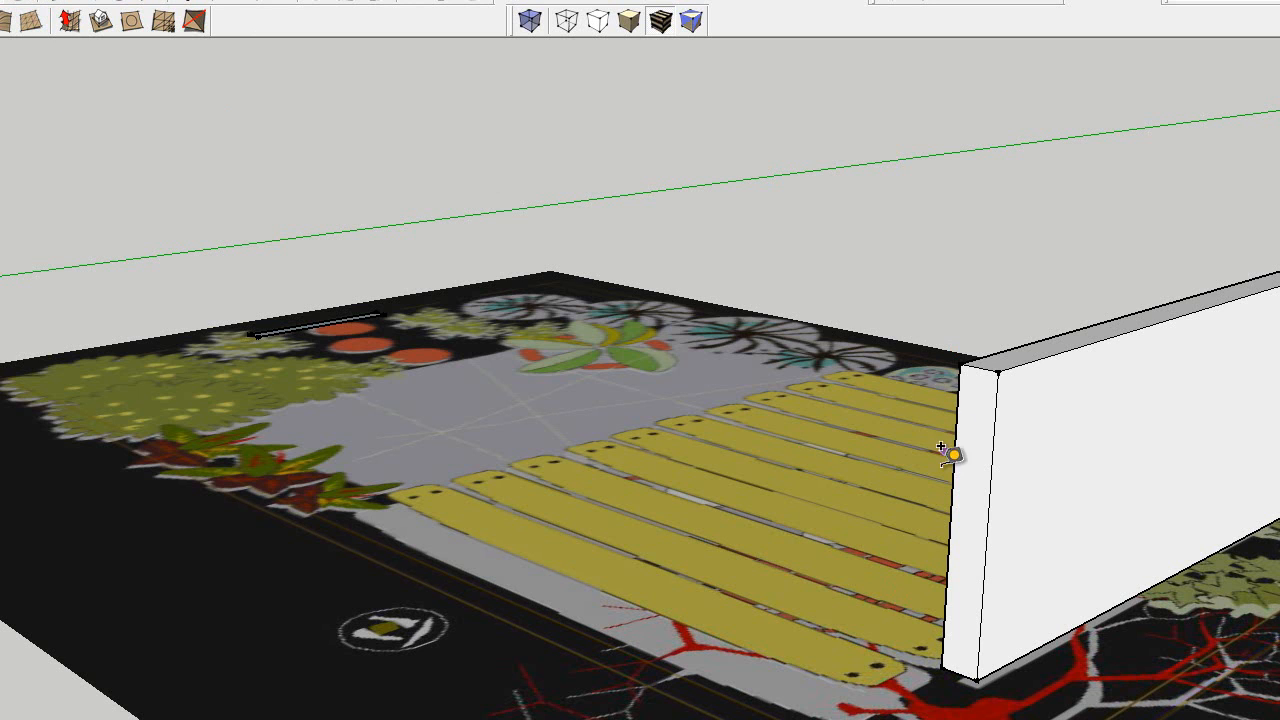
click(941, 667)
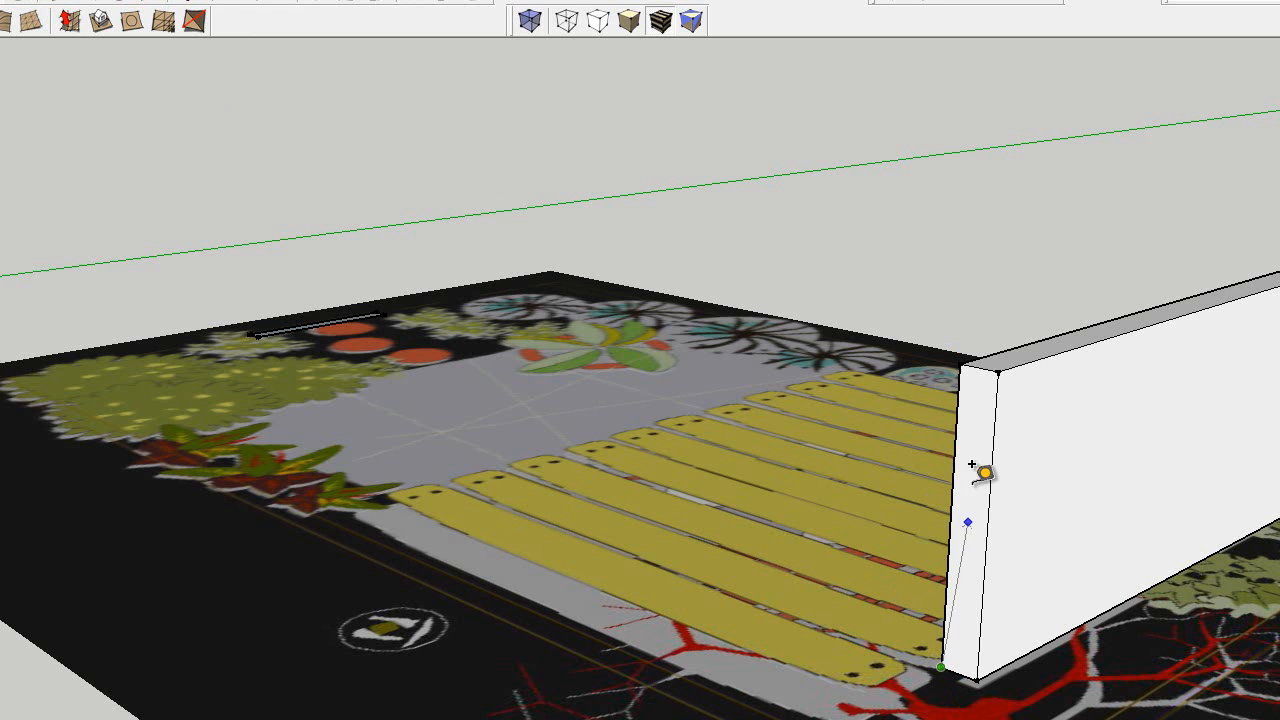
click(966, 349)
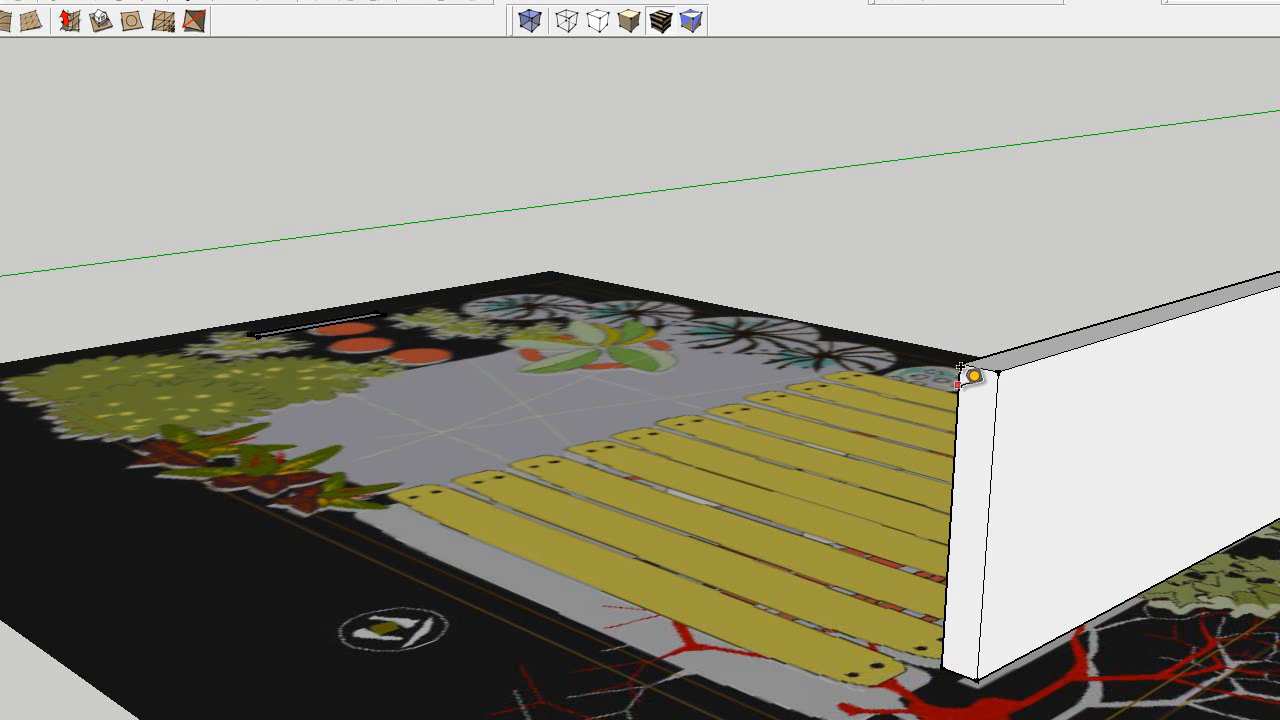
scroll(759, 358, down, 2)
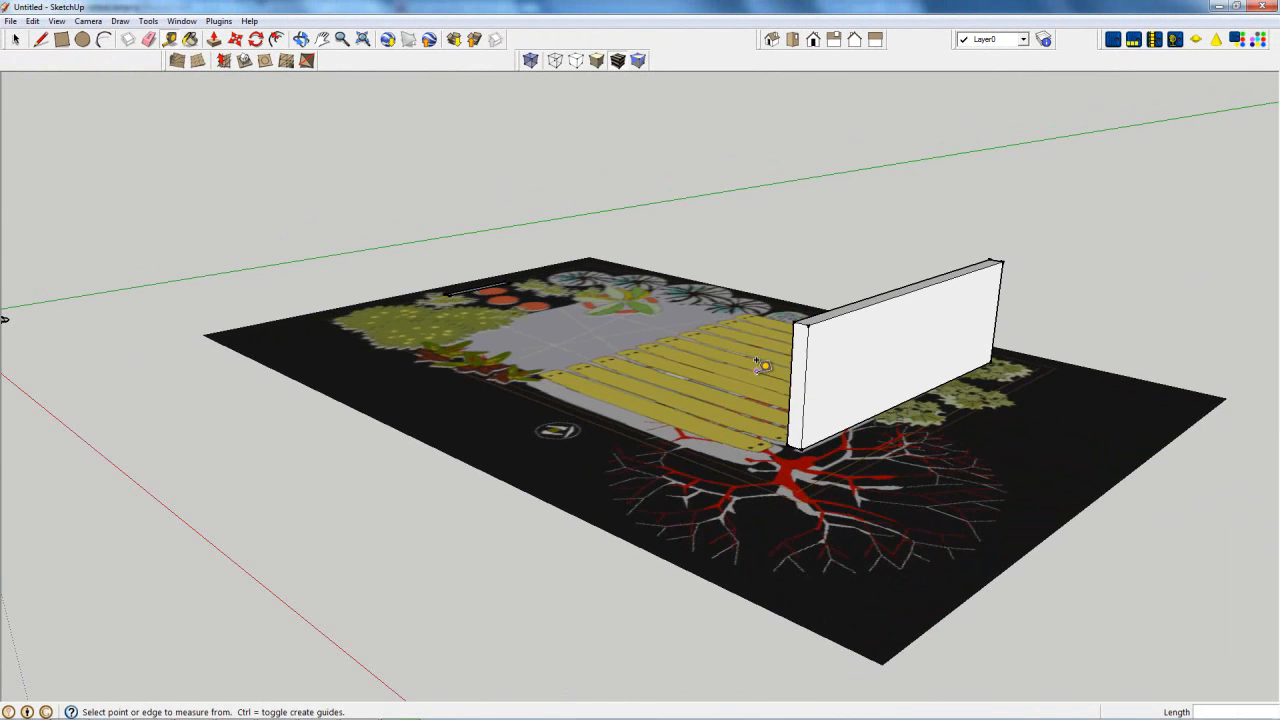